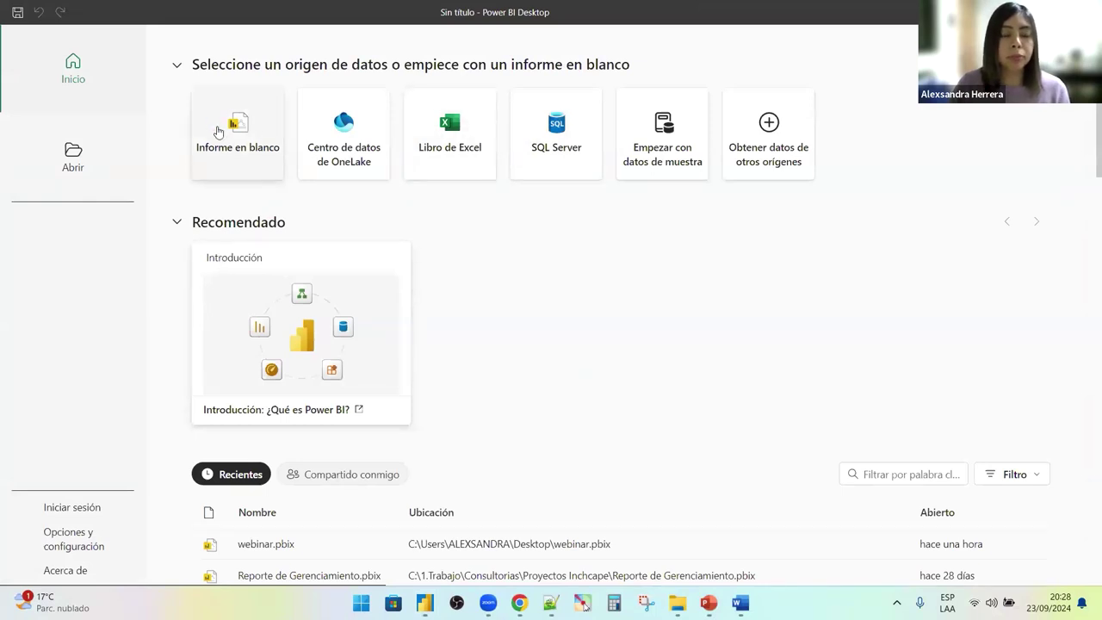
- Create a blank report and connect it to the Excel workbook Base Ciclismo from the desktop folder
{"action": "left_click", "coordinate": [230, 128]}
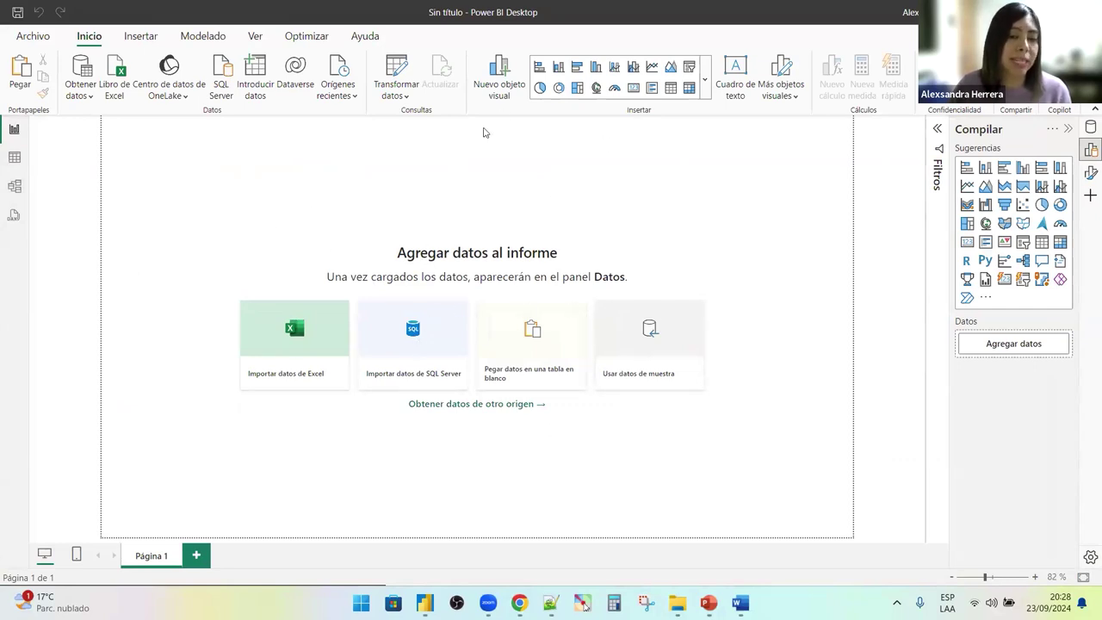
{"action": "left_click", "coordinate": [88, 99]}
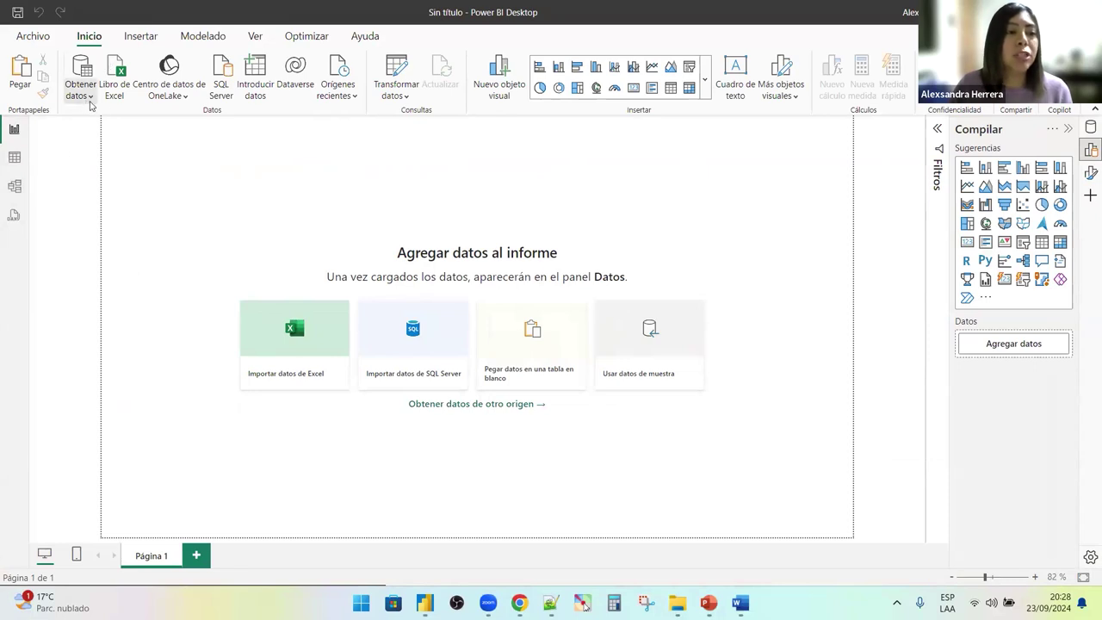
{"action": "left_click", "coordinate": [337, 184]}
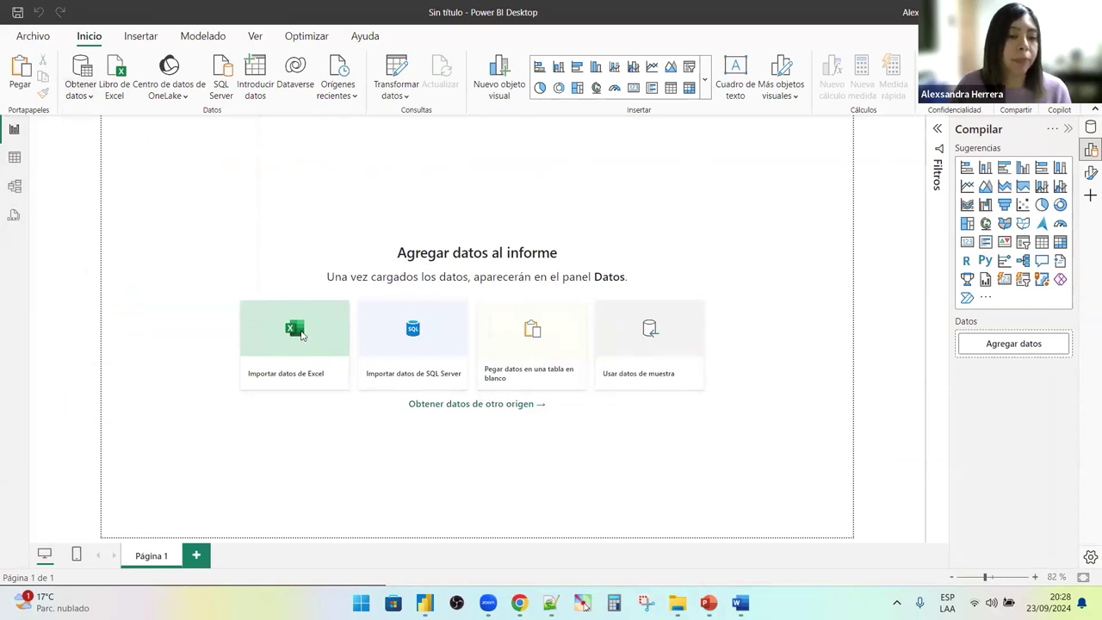
{"action": "left_click", "coordinate": [301, 334]}
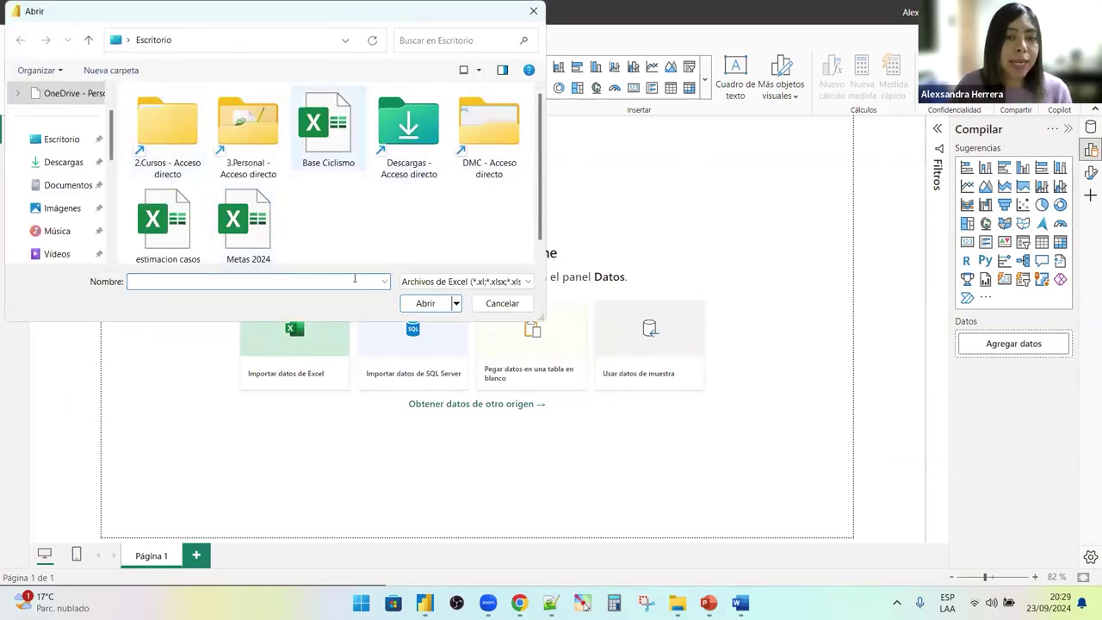
{"action": "scroll", "coordinate": [330, 138], "scroll_direction": "down", "scroll_amount": 1}
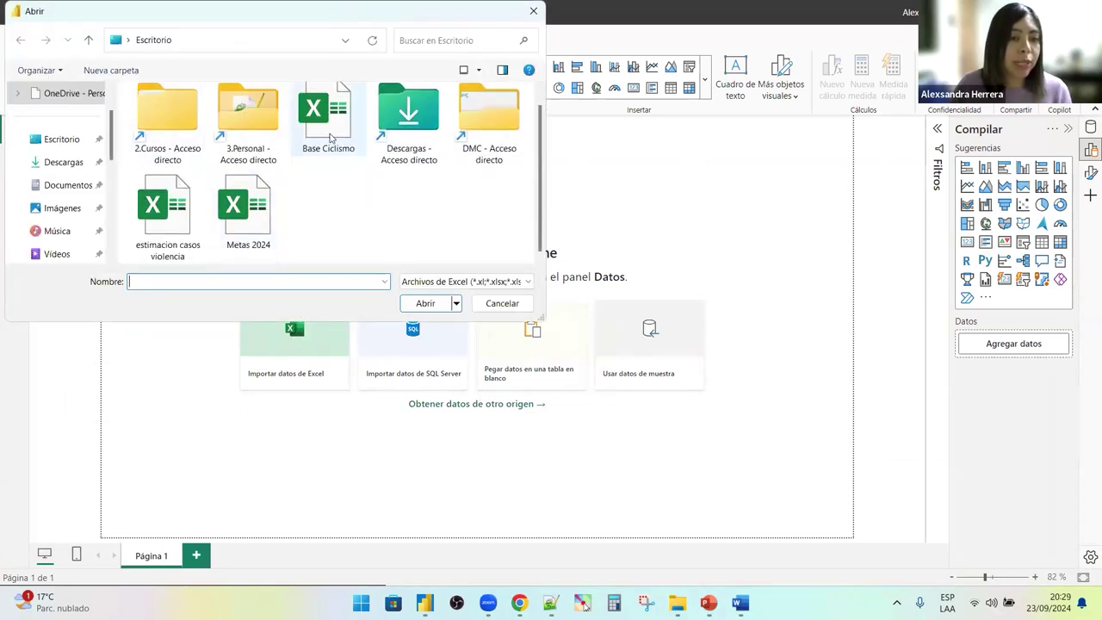
{"action": "left_click", "coordinate": [331, 138]}
{"action": "left_click", "coordinate": [425, 303]}
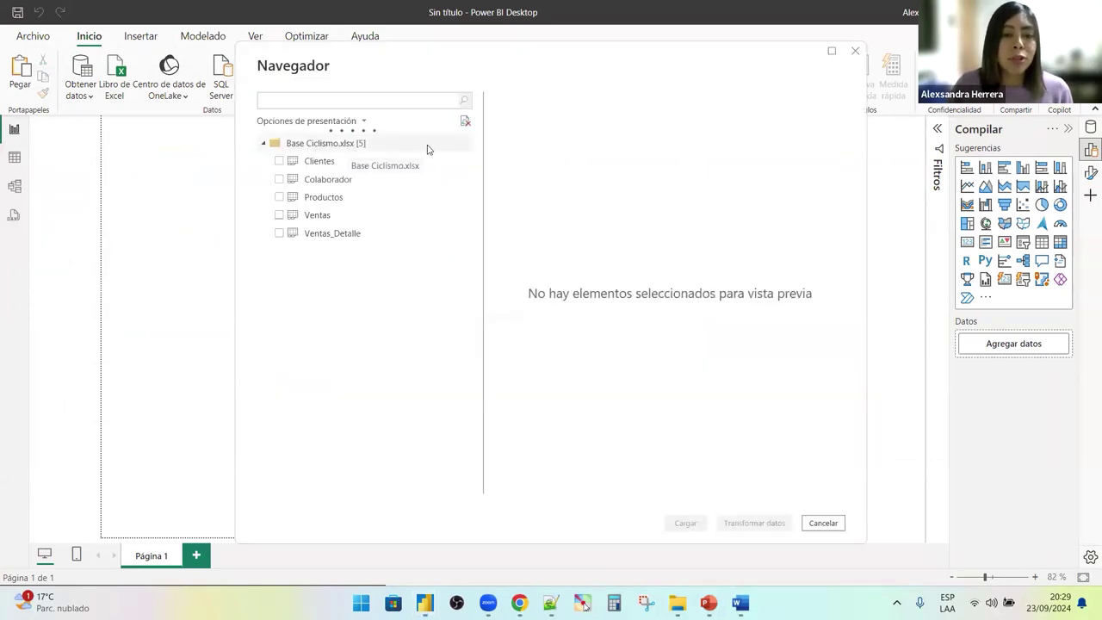
- Select the Ventas, Clientes and Colaborador tables of the workbook for import
{"action": "left_click", "coordinate": [278, 216]}
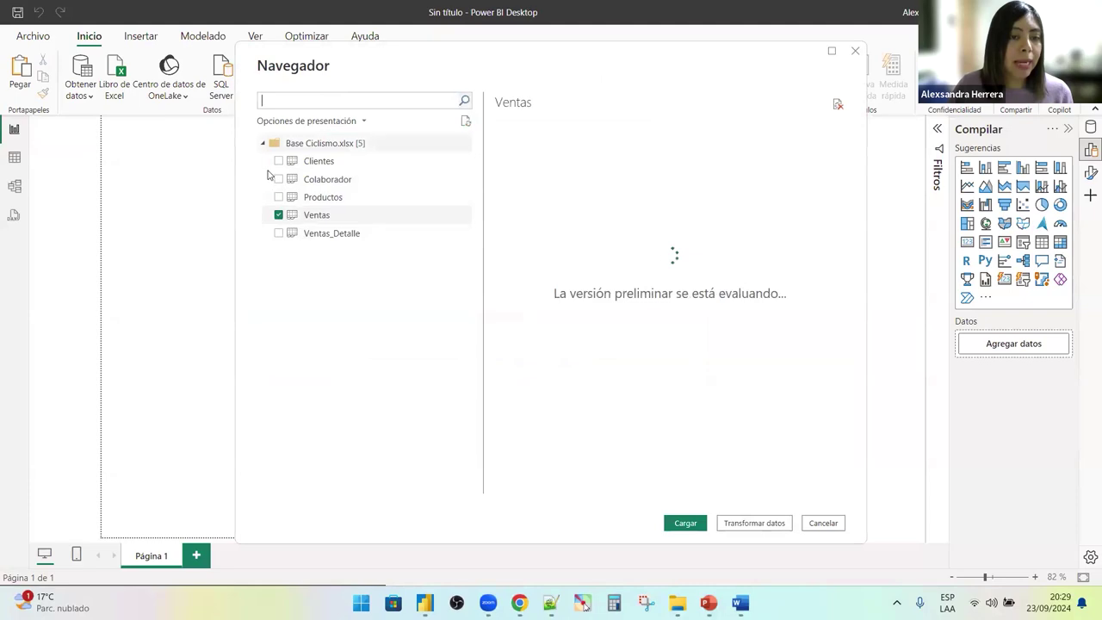
{"action": "left_click", "coordinate": [278, 161]}
{"action": "left_click", "coordinate": [278, 179]}
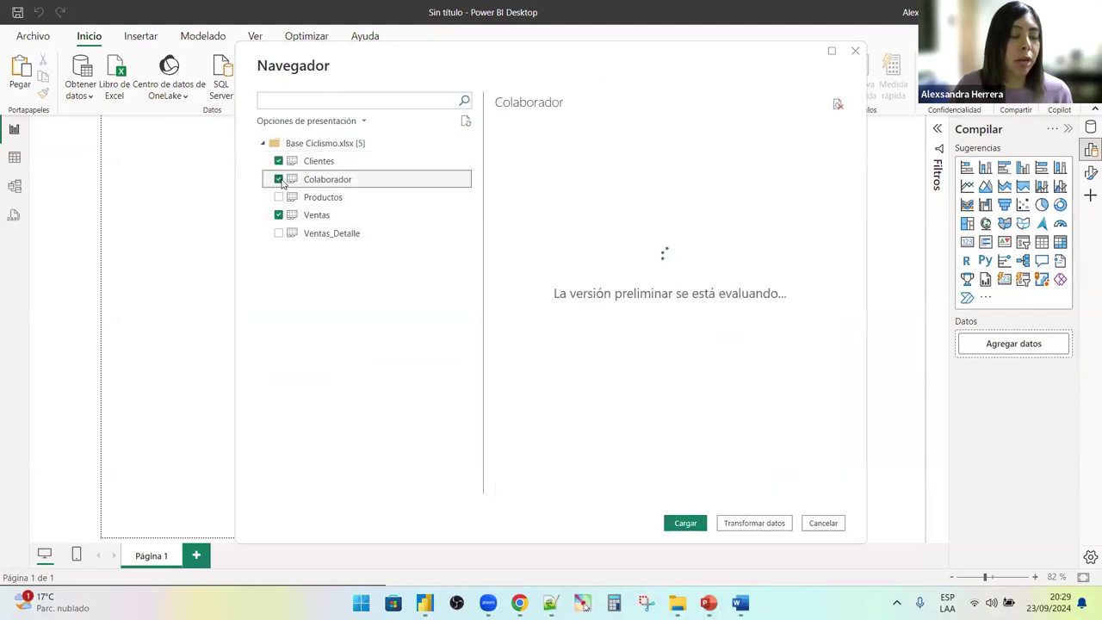
- Examine the data previews of the Ventas, Clientes and Colaborador tables, including their ID columns
{"action": "left_click", "coordinate": [346, 217]}
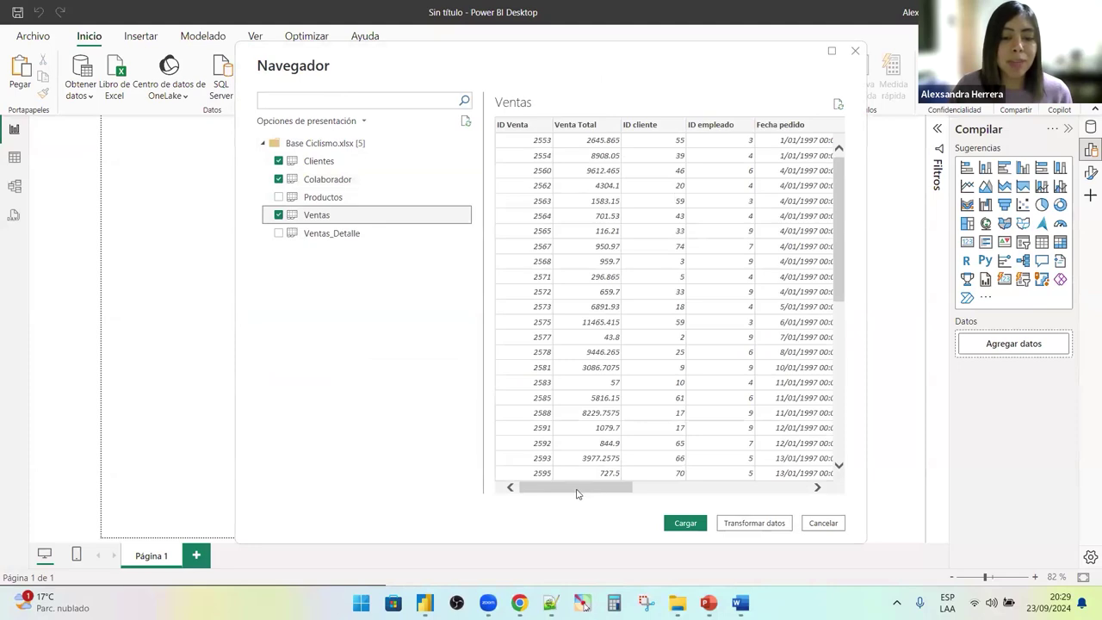
{"action": "scroll", "coordinate": [576, 492], "scroll_direction": "right", "scroll_amount": 5}
{"action": "scroll", "coordinate": [550, 487], "scroll_direction": "left", "scroll_amount": 5}
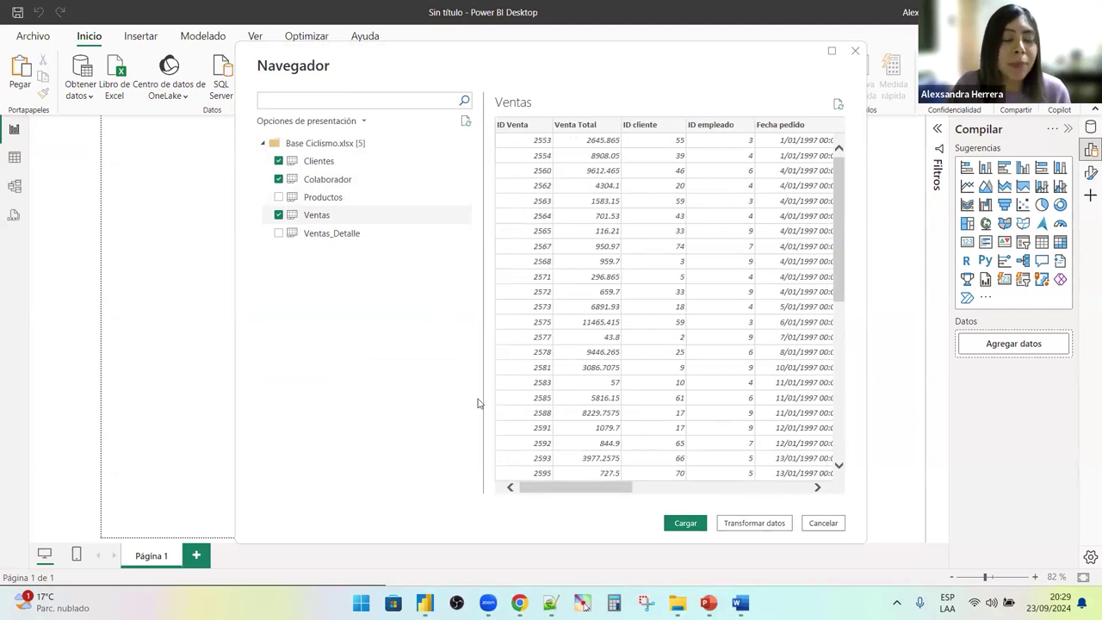
{"action": "mouse_move", "coordinate": [573, 491]}
{"action": "left_mouse_down"}
{"action": "mouse_move", "coordinate": [645, 491]}
{"action": "mouse_move", "coordinate": [573, 491]}
{"action": "left_mouse_up"}
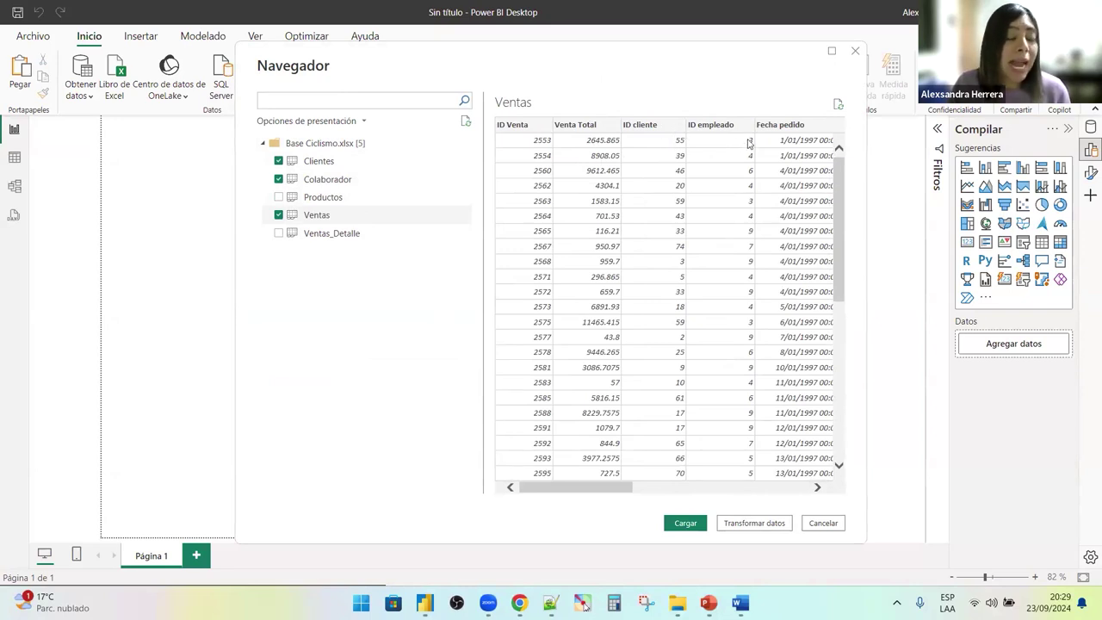
{"action": "mouse_move", "coordinate": [616, 493]}
{"action": "left_mouse_down"}
{"action": "mouse_move", "coordinate": [810, 488]}
{"action": "mouse_move", "coordinate": [613, 489]}
{"action": "left_mouse_up"}
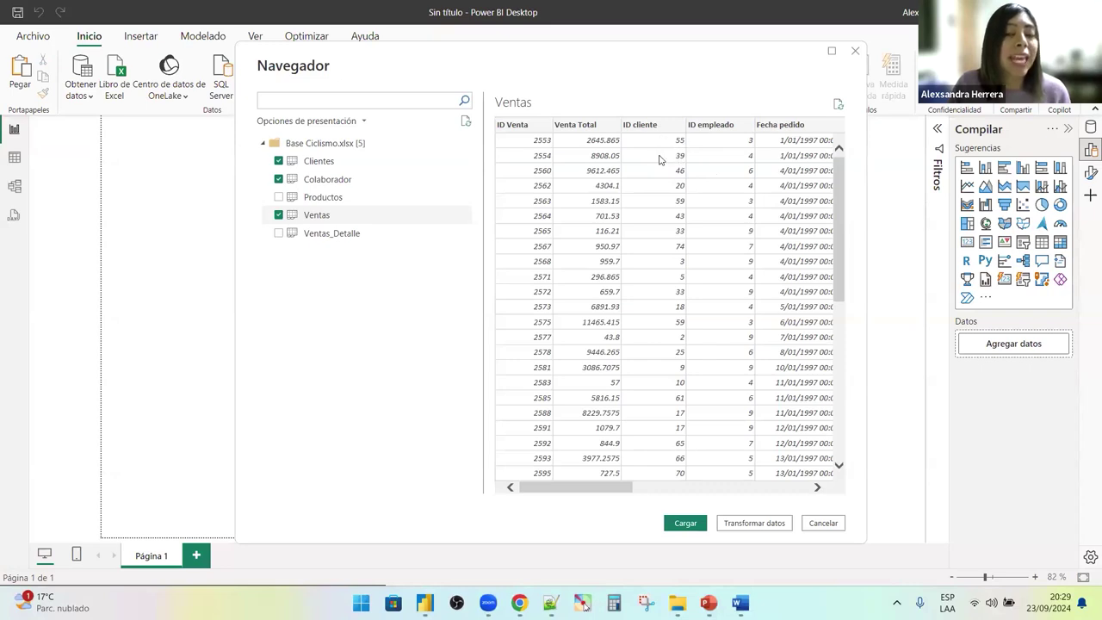
{"action": "left_click", "coordinate": [332, 163]}
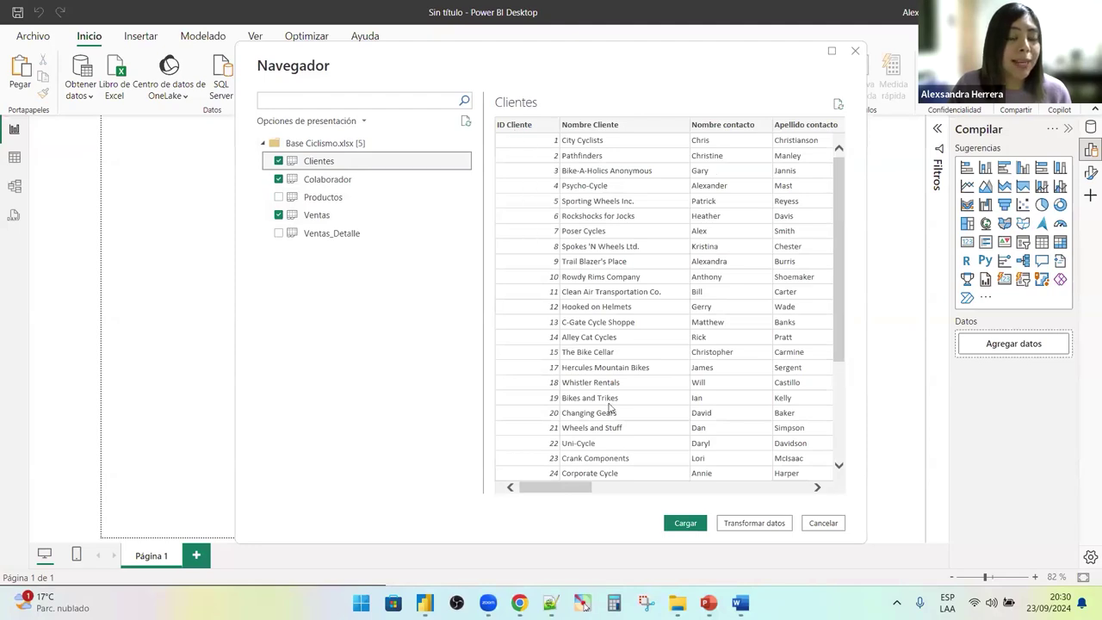
{"action": "left_click_drag", "start_coordinate": [584, 488], "coordinate": [547, 499]}
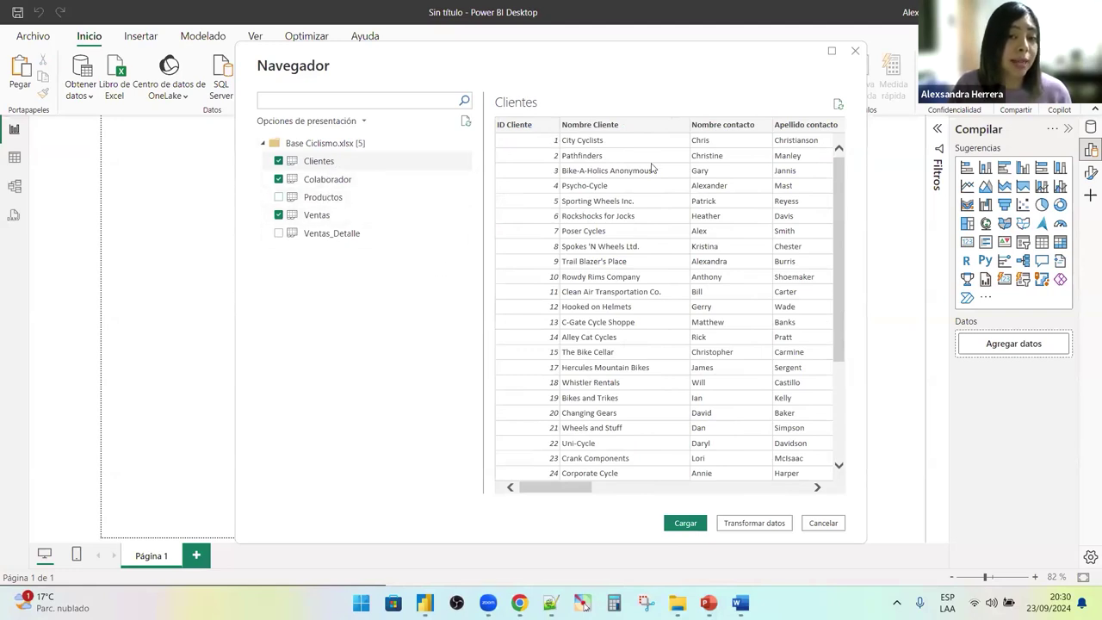
{"action": "left_click", "coordinate": [361, 179]}
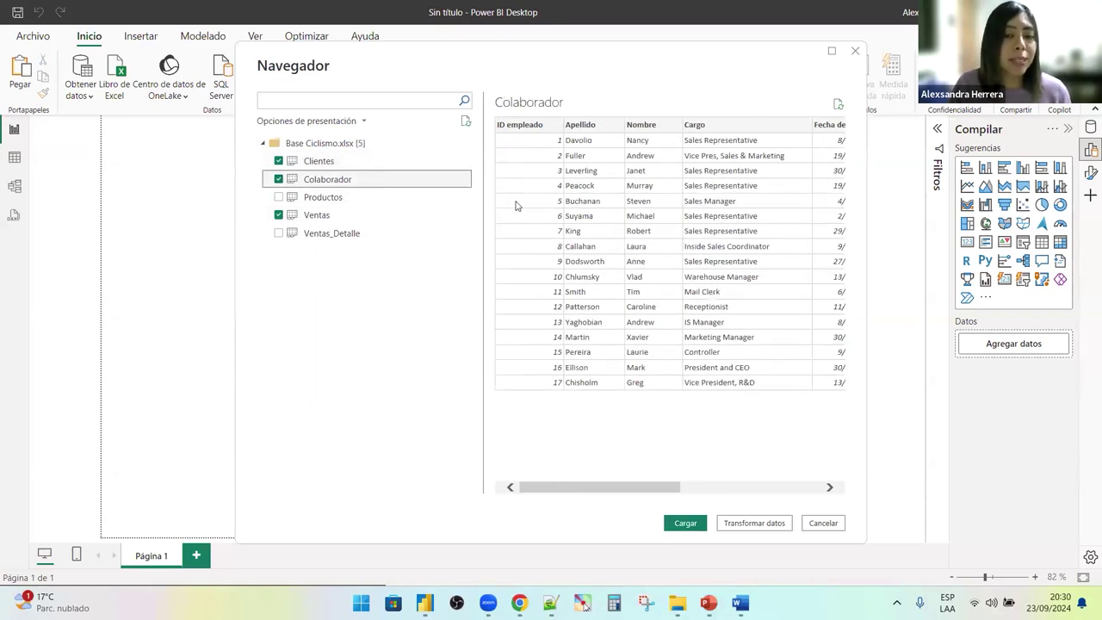
{"action": "left_click_drag", "start_coordinate": [661, 487], "coordinate": [568, 478]}
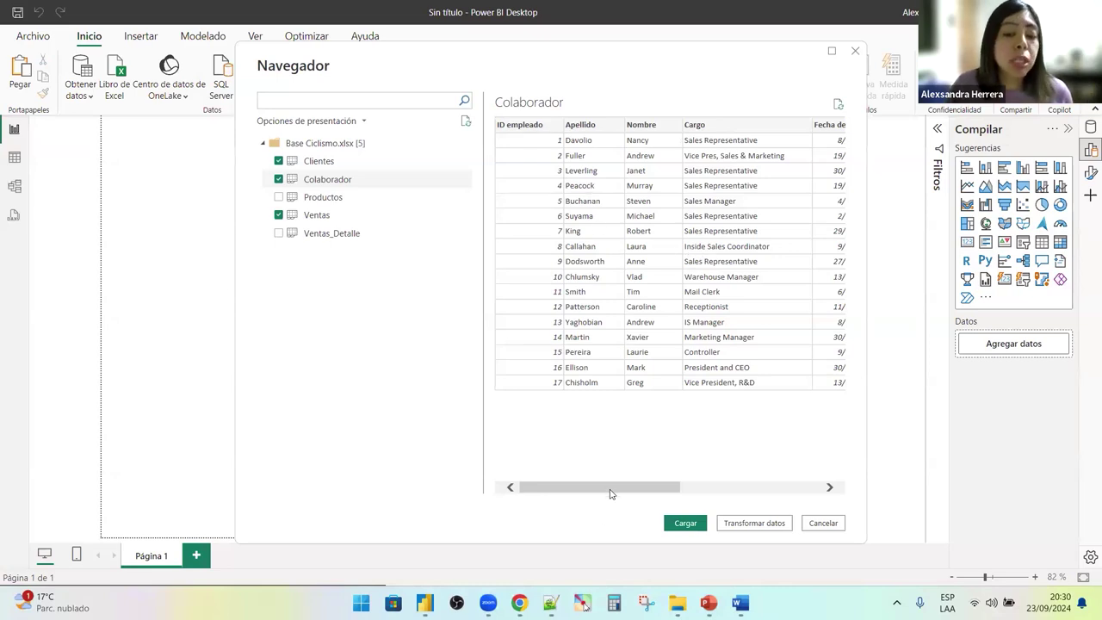
{"action": "left_click_drag", "start_coordinate": [607, 492], "coordinate": [527, 494]}
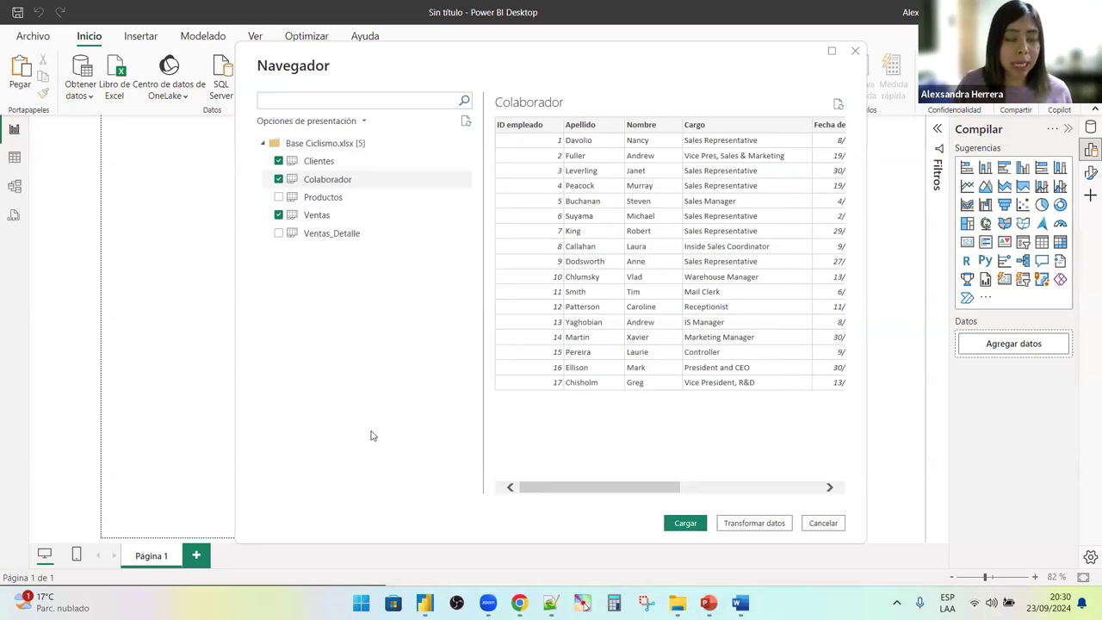
{"action": "left_click", "coordinate": [327, 197]}
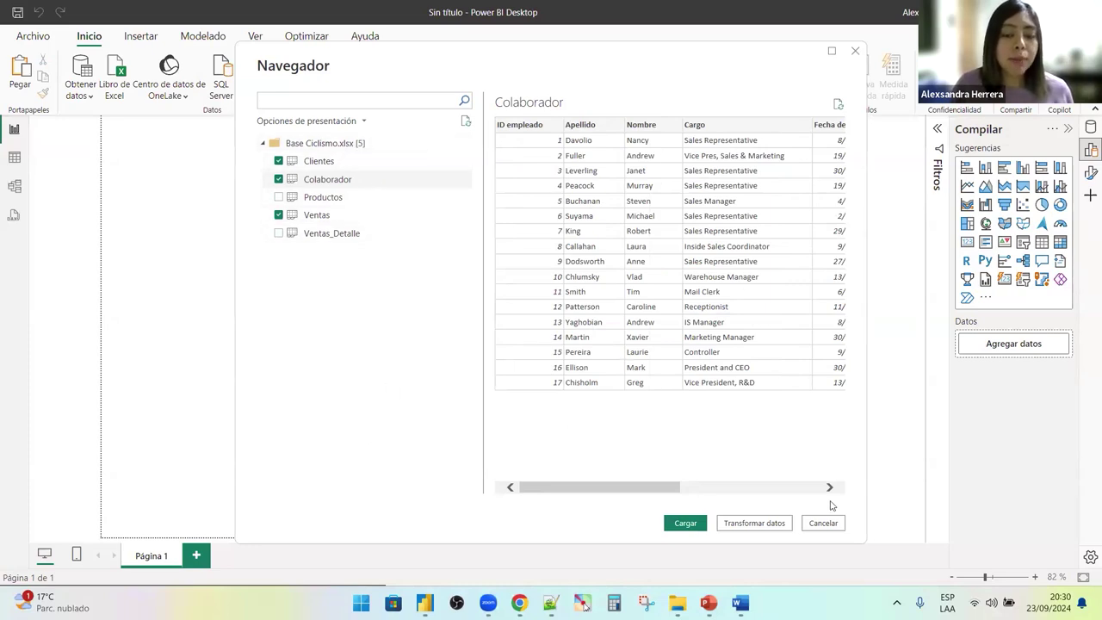
- Load the selected tables and show them in the model view with the side panes collapsed
{"action": "left_click", "coordinate": [685, 524]}
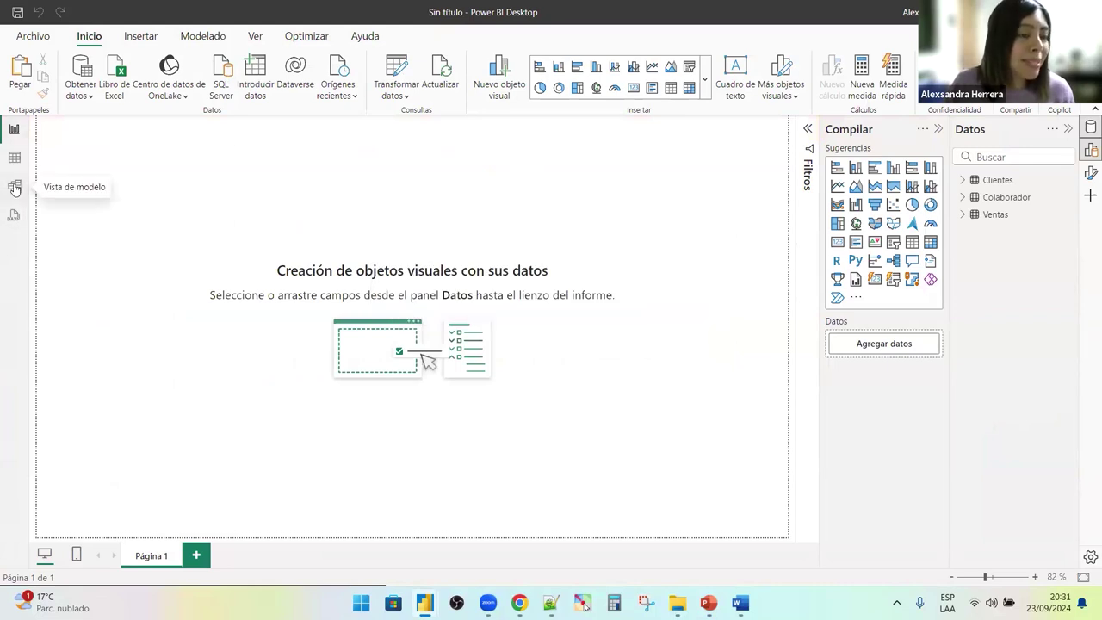
{"action": "left_click", "coordinate": [18, 185]}
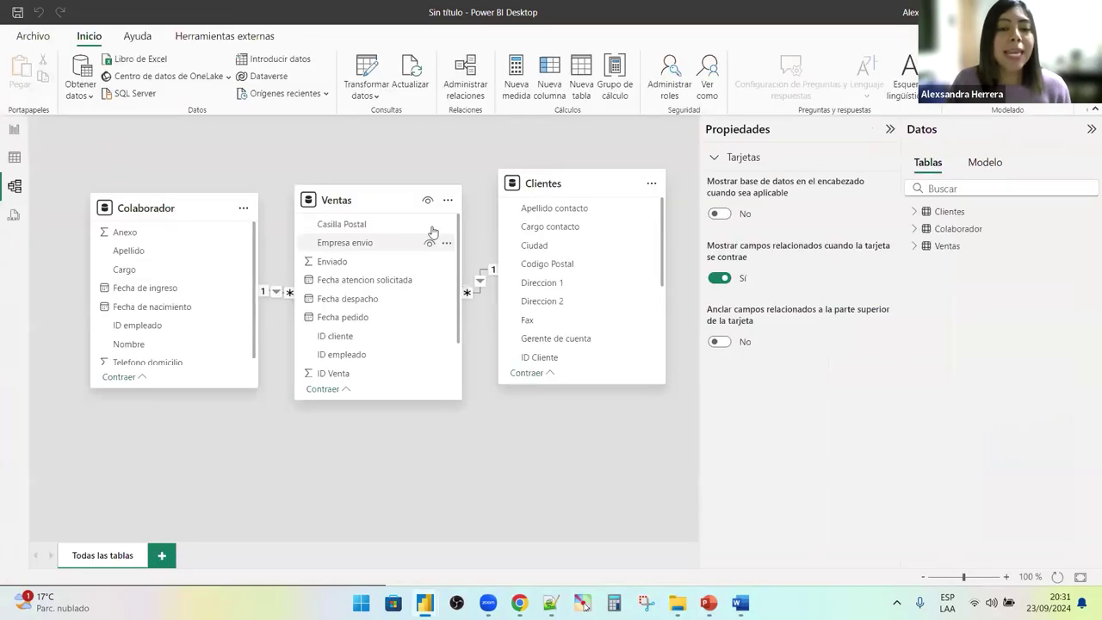
{"action": "left_click", "coordinate": [1089, 130]}
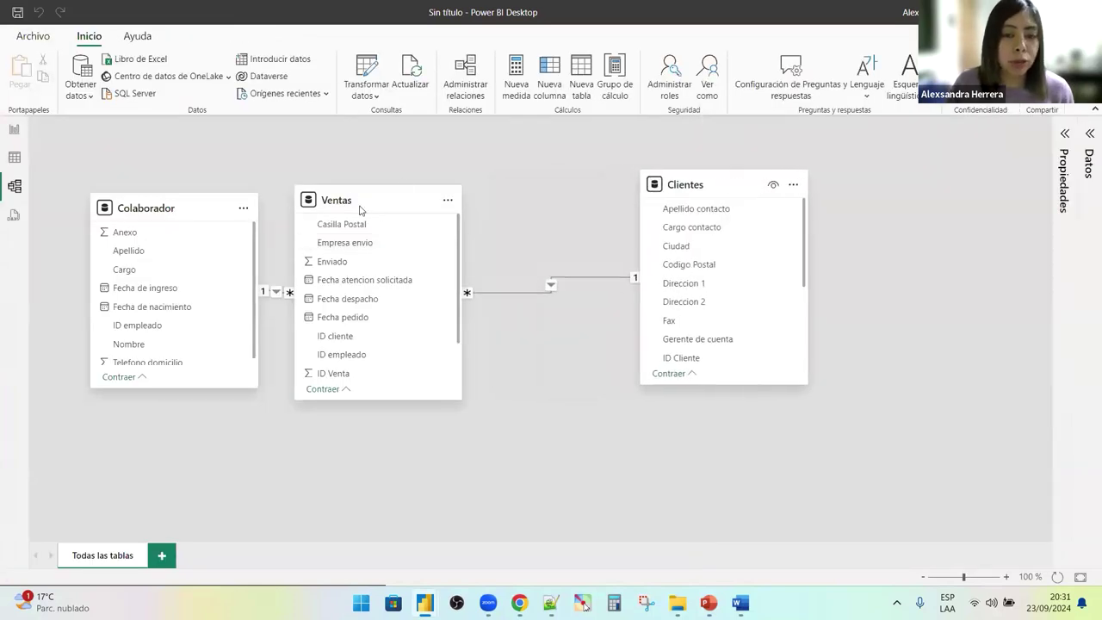
- Spread the table cards into a row, with Ventas between Colaborador and Clientes, to expose the relationship lines
{"action": "left_click_drag", "start_coordinate": [401, 212], "coordinate": [485, 212]}
{"action": "left_click_drag", "start_coordinate": [172, 193], "coordinate": [165, 171]}
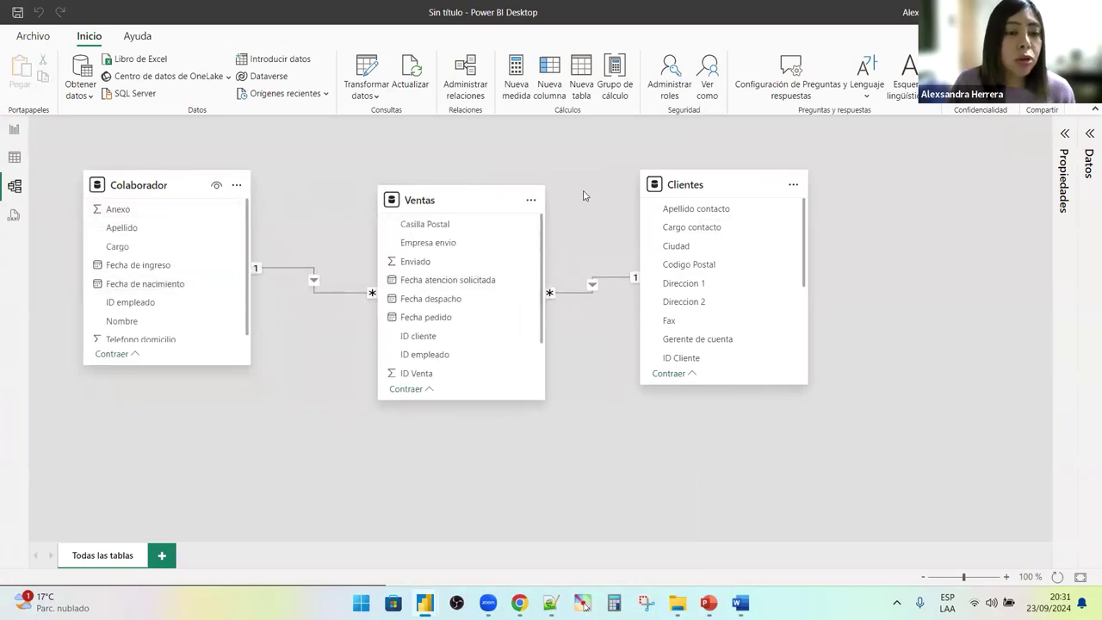
{"action": "left_click_drag", "start_coordinate": [498, 195], "coordinate": [502, 179]}
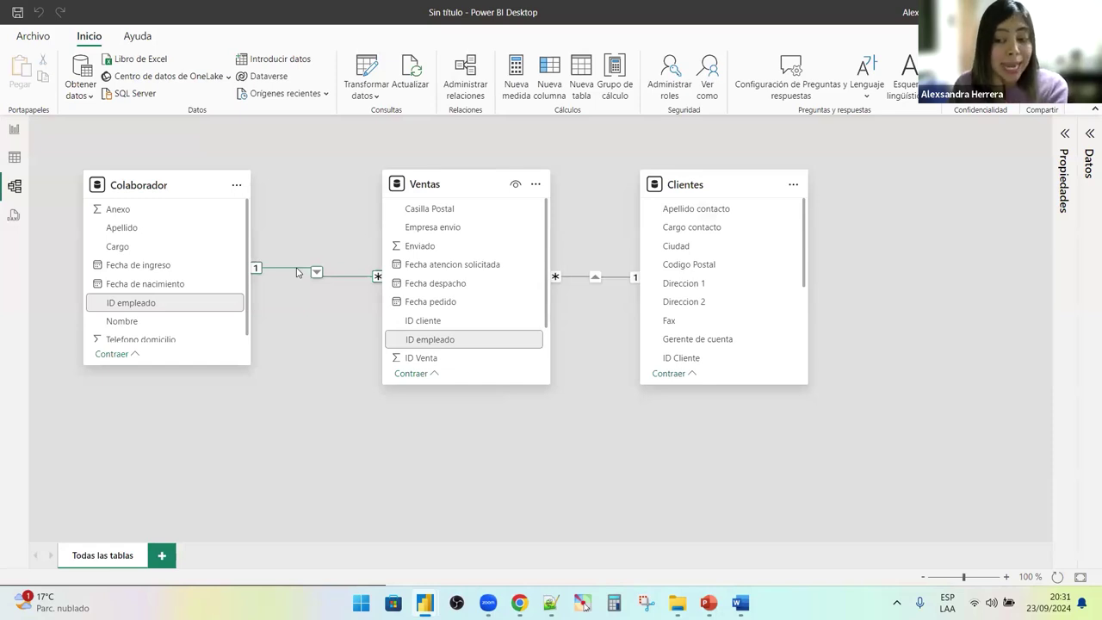
{"action": "left_click_drag", "start_coordinate": [733, 189], "coordinate": [811, 189]}
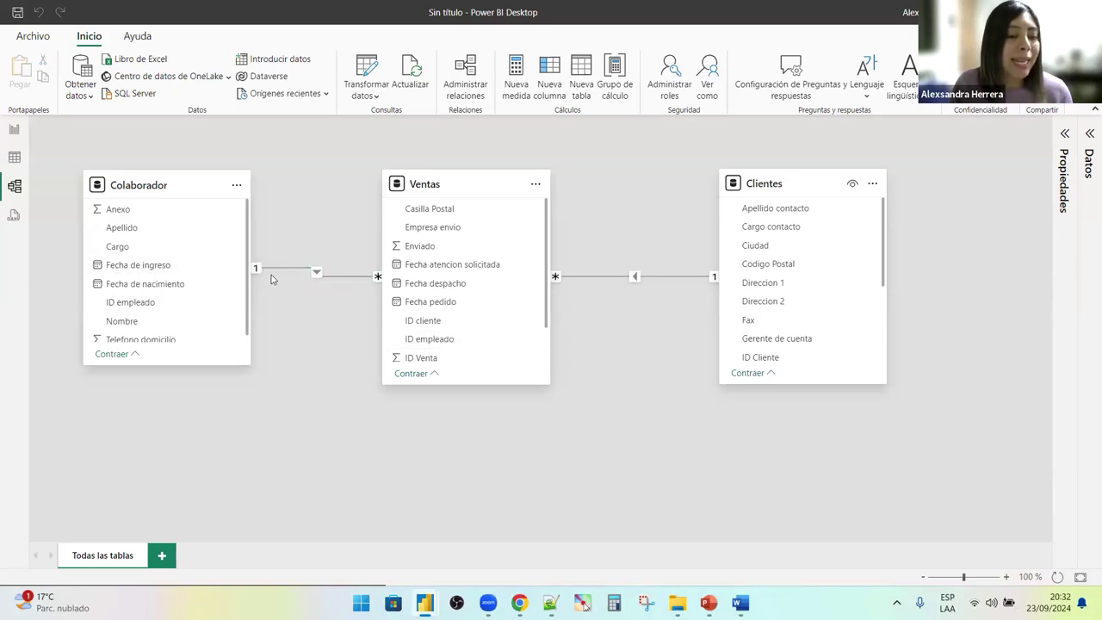
- Delete the Colaborador–Ventas and Ventas–Clientes relationships from the model
{"action": "left_click", "coordinate": [343, 282]}
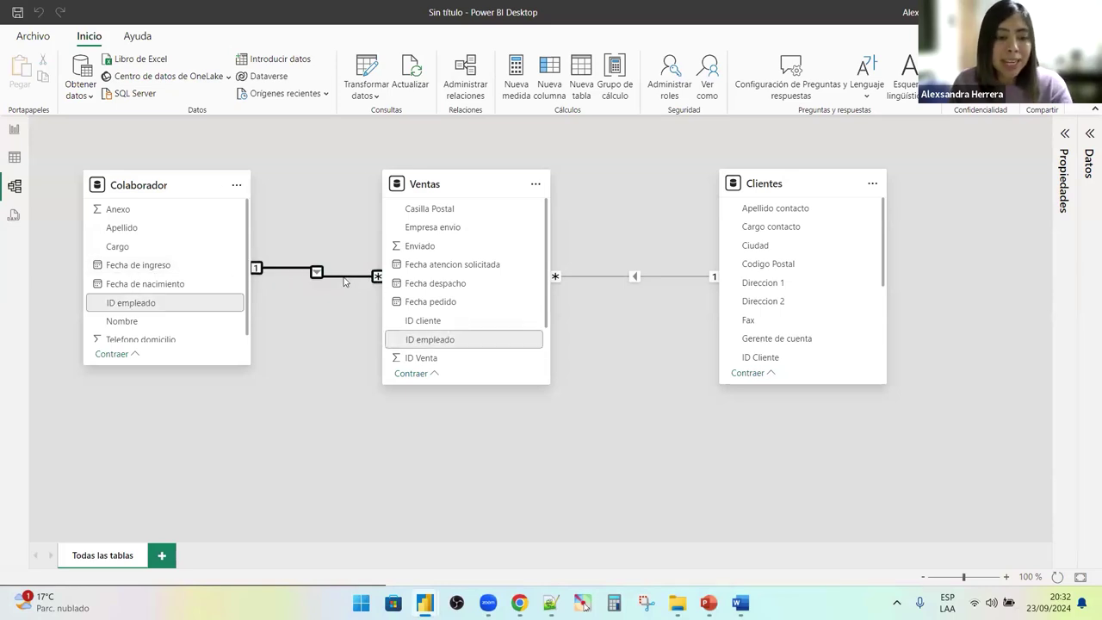
{"action": "key", "text": "Delete"}
{"action": "left_click", "coordinate": [631, 335]}
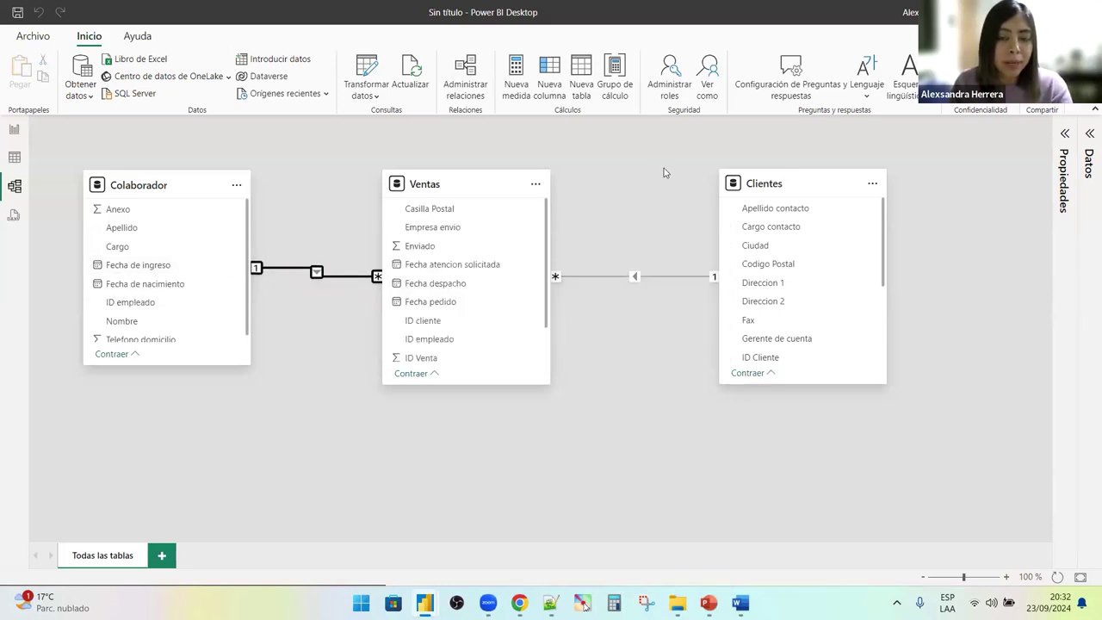
{"action": "double_click", "coordinate": [661, 282]}
{"action": "left_click", "coordinate": [654, 279]}
{"action": "key", "text": "Delete"}
{"action": "left_click", "coordinate": [627, 408]}
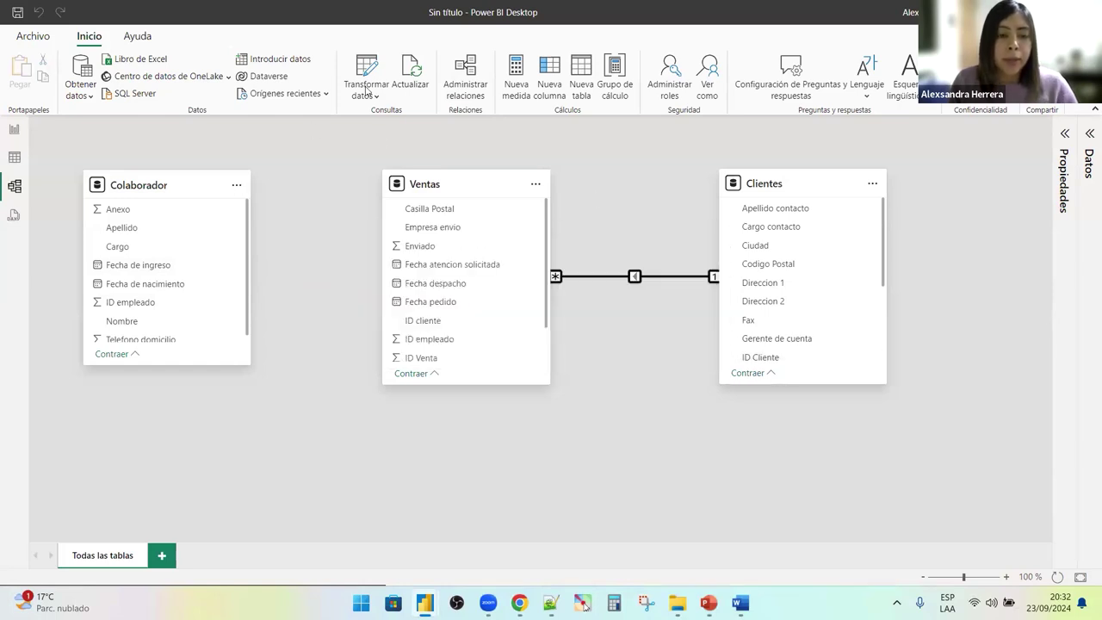
- Reposition the Colaborador, Ventas and Clientes cards so they are more evenly spaced
{"action": "left_click_drag", "start_coordinate": [152, 185], "coordinate": [175, 191]}
{"action": "left_click_drag", "start_coordinate": [471, 179], "coordinate": [487, 182]}
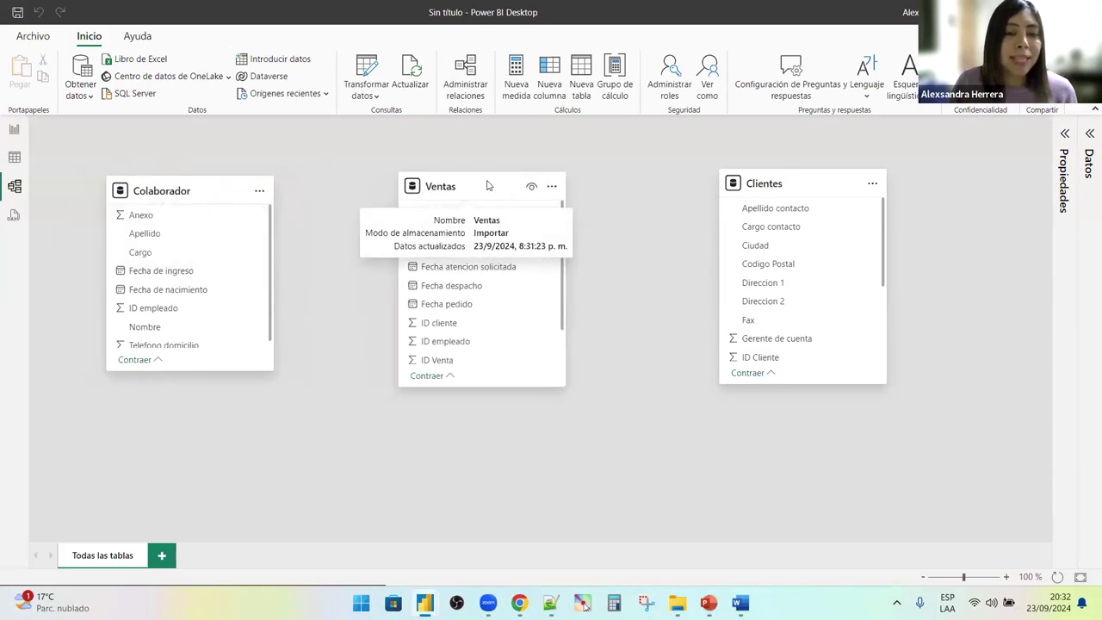
{"action": "left_click_drag", "start_coordinate": [807, 189], "coordinate": [775, 190]}
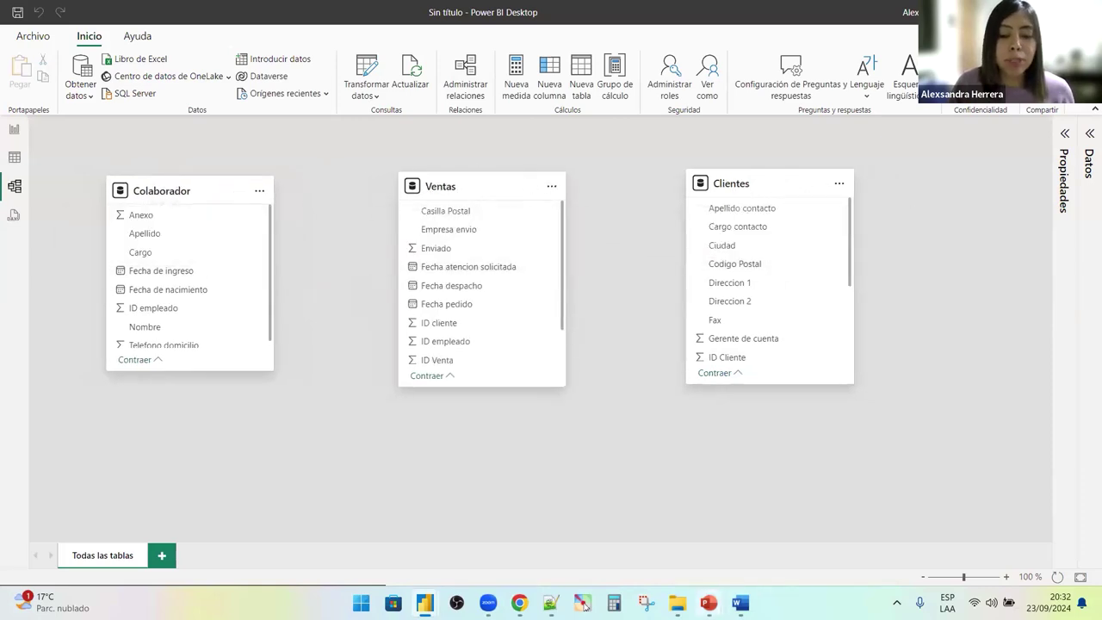
- Switch to the WEBINAR modelos de datos presentation in PowerPoint, read the Caso: Empresa de Ciclismo slide, and return to the untitled Power BI report
{"action": "mouse_move", "coordinate": [709, 602]}
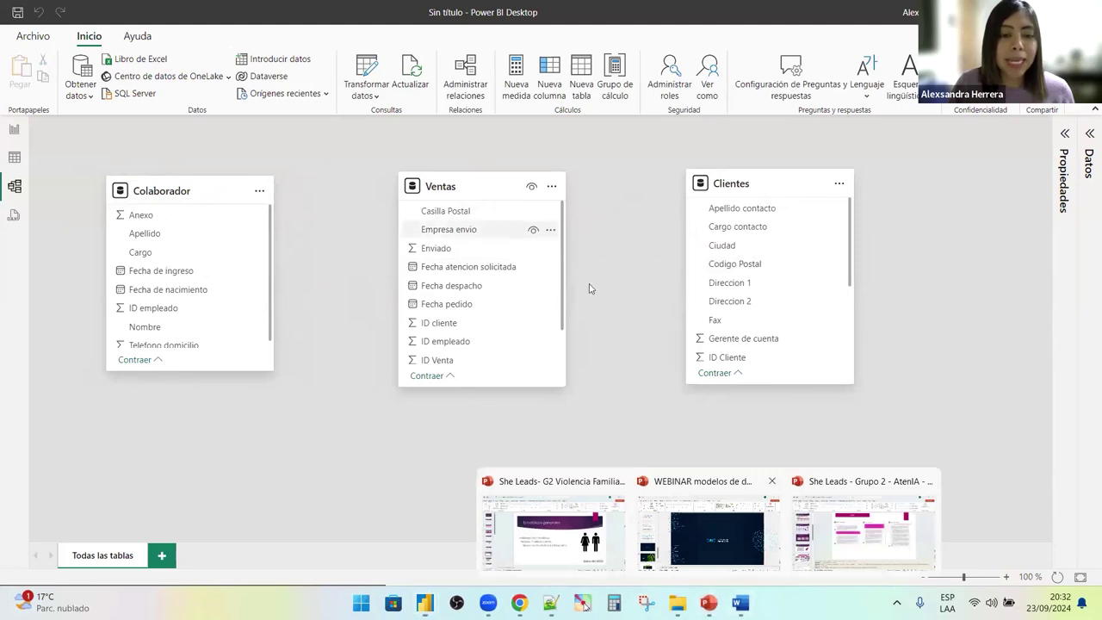
{"action": "left_click", "coordinate": [694, 533]}
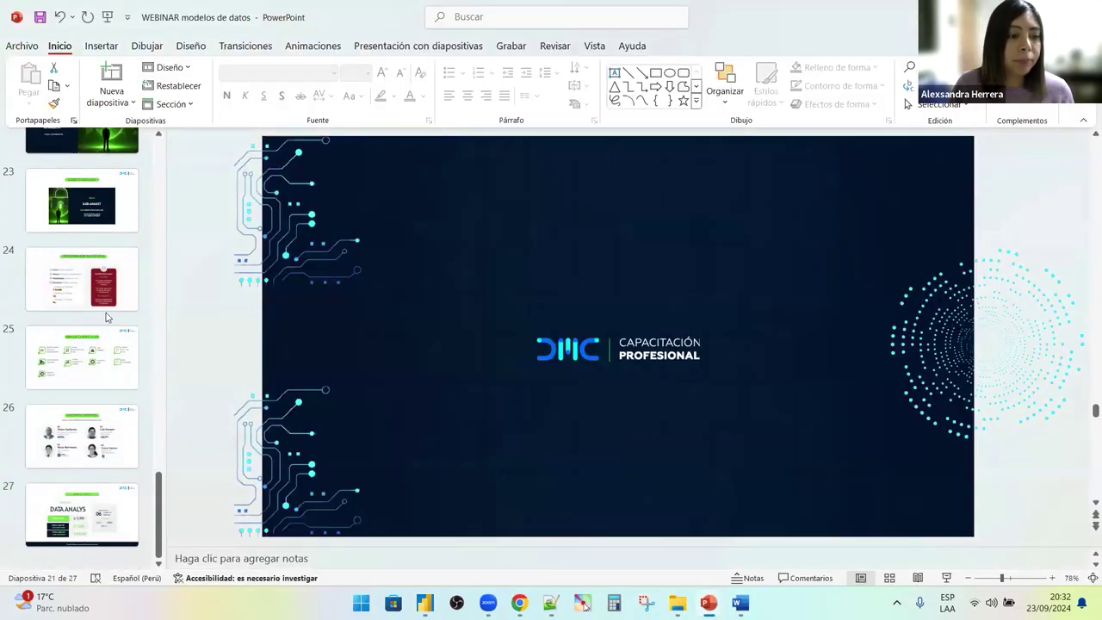
{"action": "scroll", "coordinate": [103, 309], "scroll_direction": "up", "scroll_amount": 3}
{"action": "left_click", "coordinate": [80, 169]}
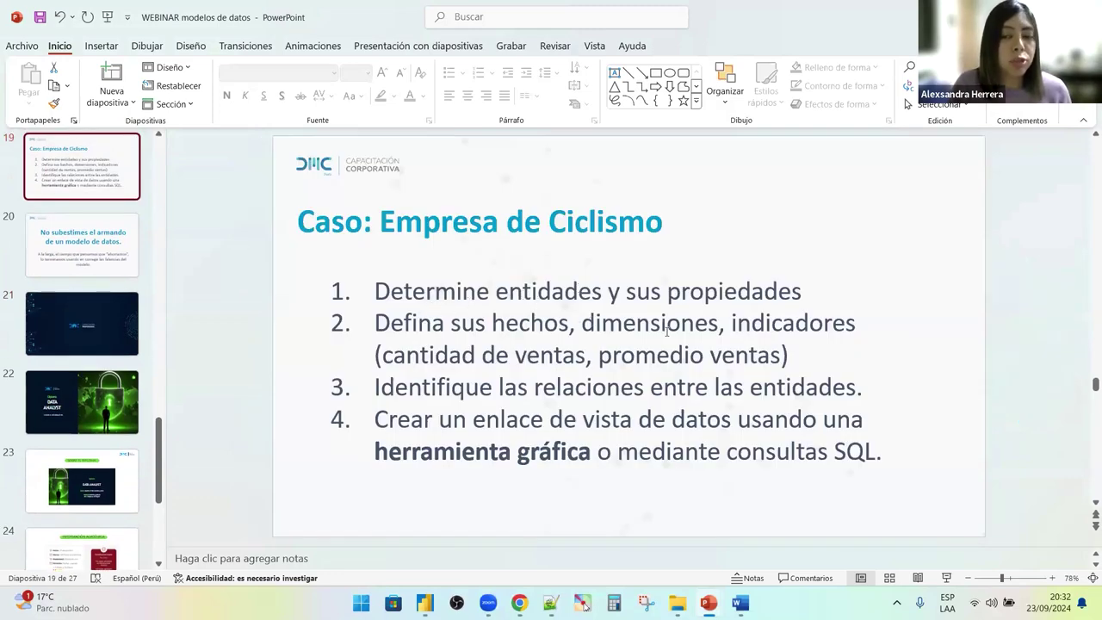
{"action": "left_click", "coordinate": [424, 603]}
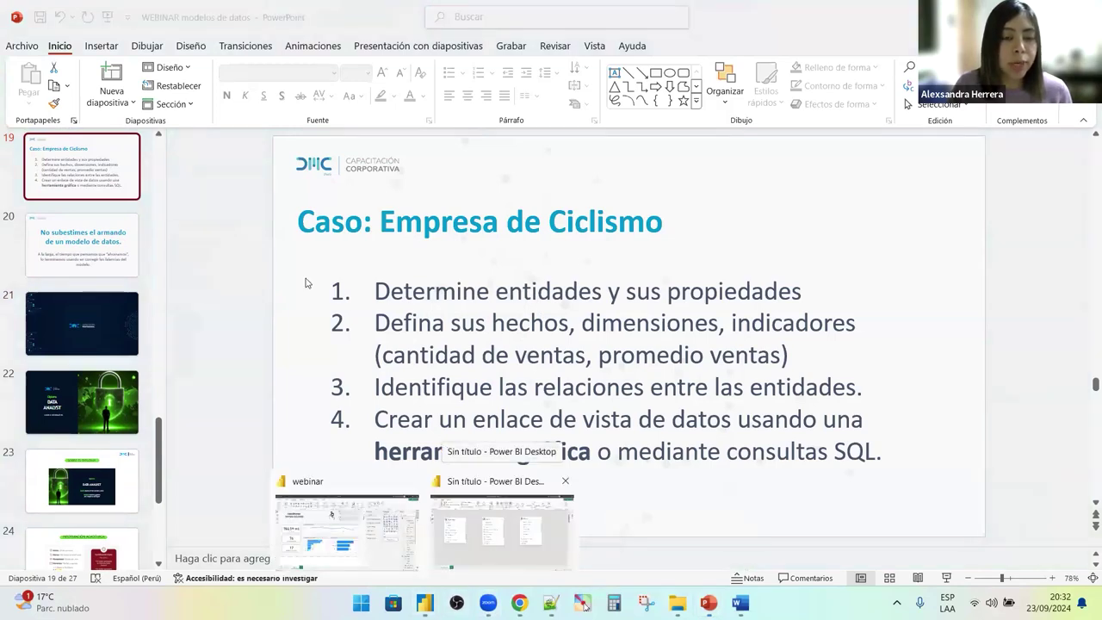
{"action": "left_click", "coordinate": [501, 527]}
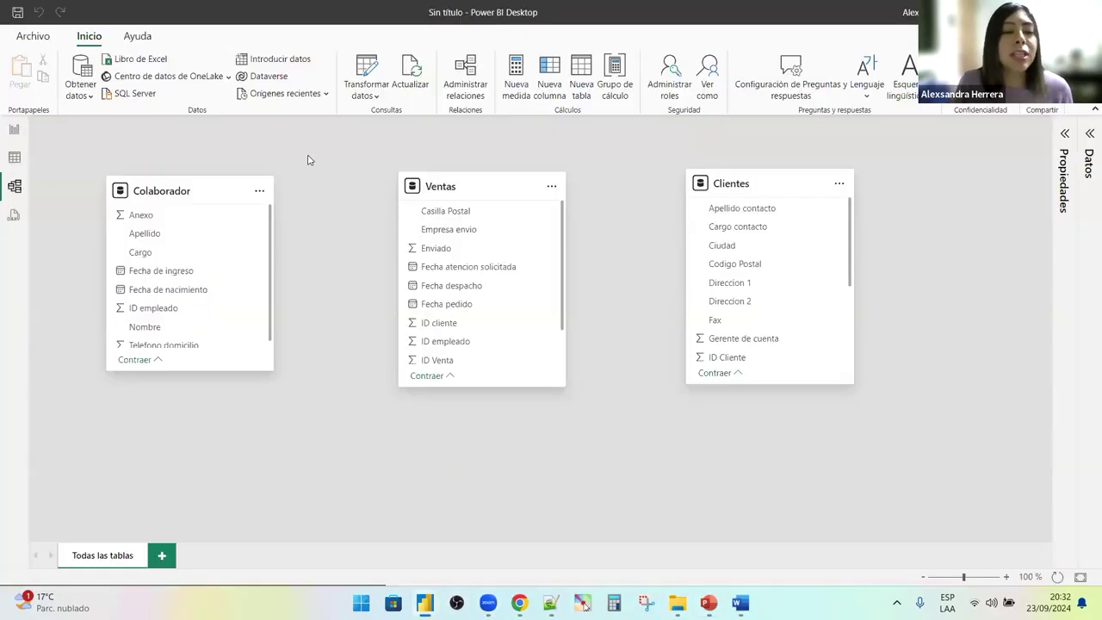